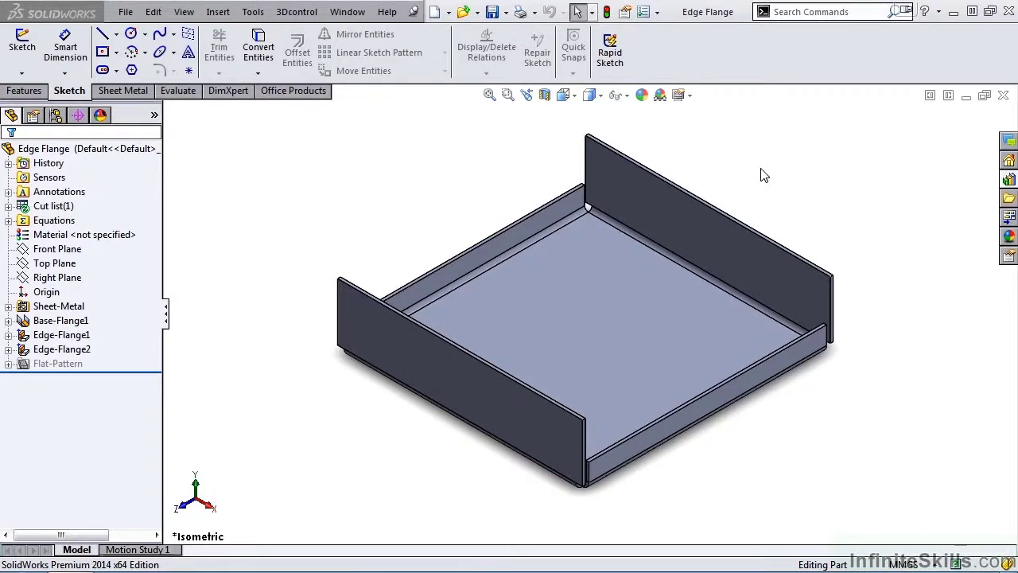
Place the angled lance forming tool from the Design Library's lances folder on the tray's flat base face.
{"action": "left_click", "coordinate": [1007, 180]}
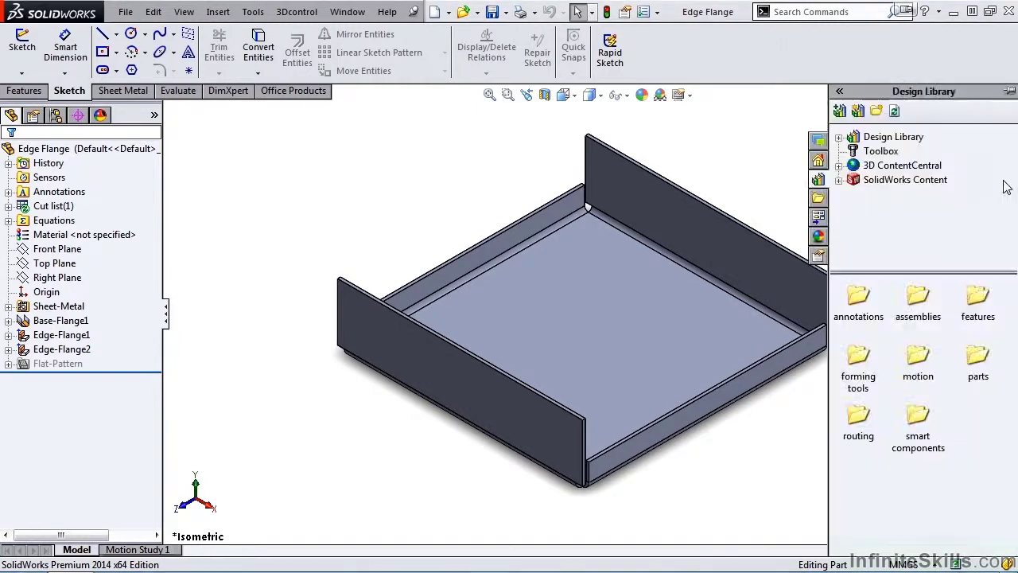
{"action": "left_click", "coordinate": [838, 138]}
{"action": "left_click", "coordinate": [853, 194]}
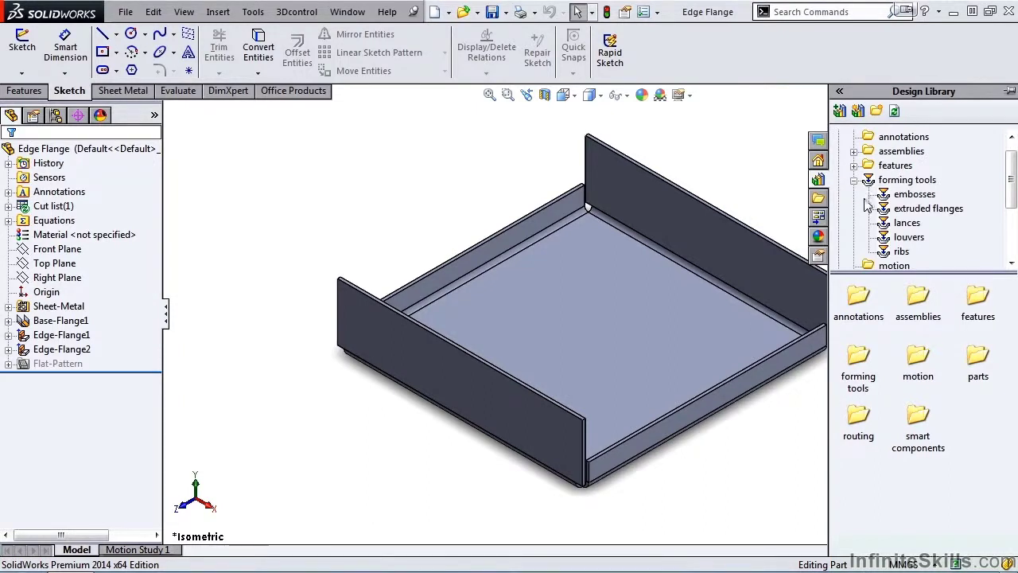
{"action": "left_click", "coordinate": [886, 225]}
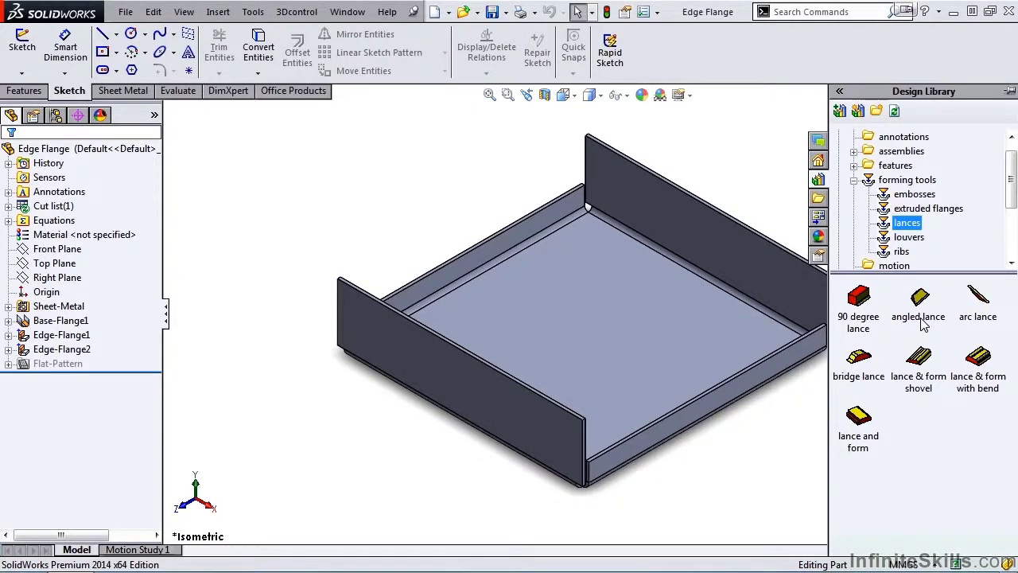
{"action": "mouse_move", "coordinate": [926, 304]}
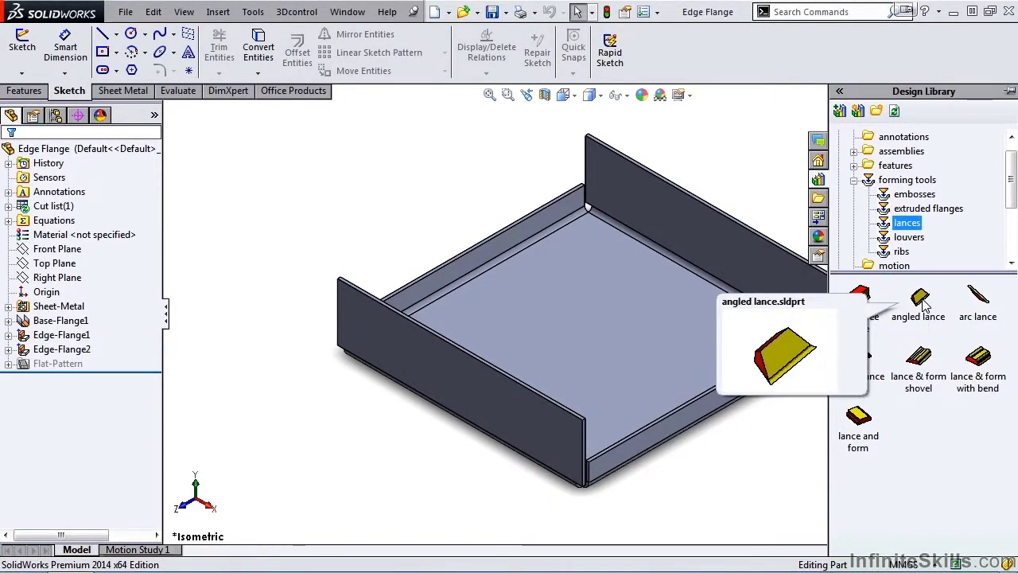
{"action": "left_click_drag", "start_coordinate": [923, 304], "coordinate": [553, 288]}
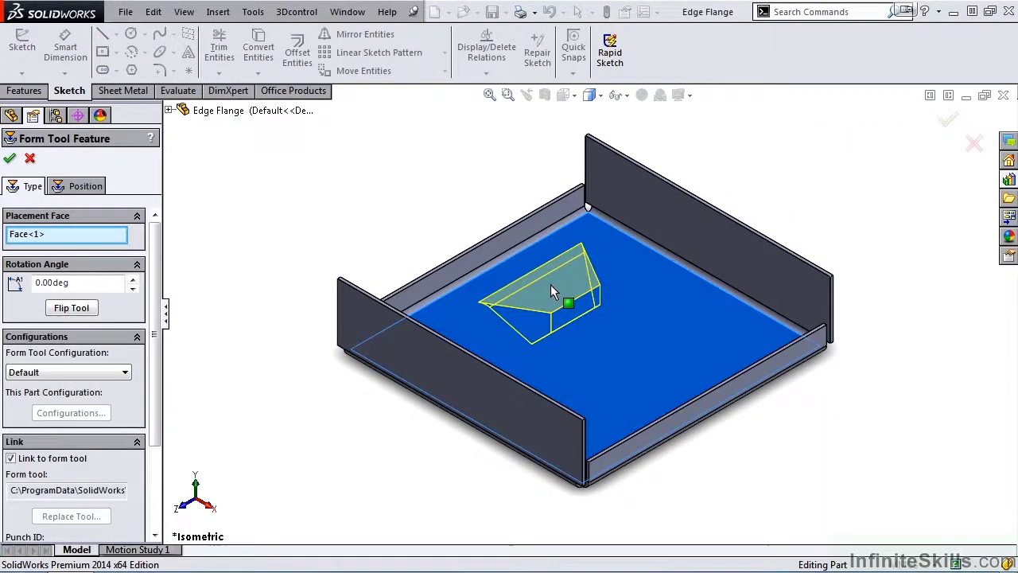
{"action": "left_click", "coordinate": [10, 158]}
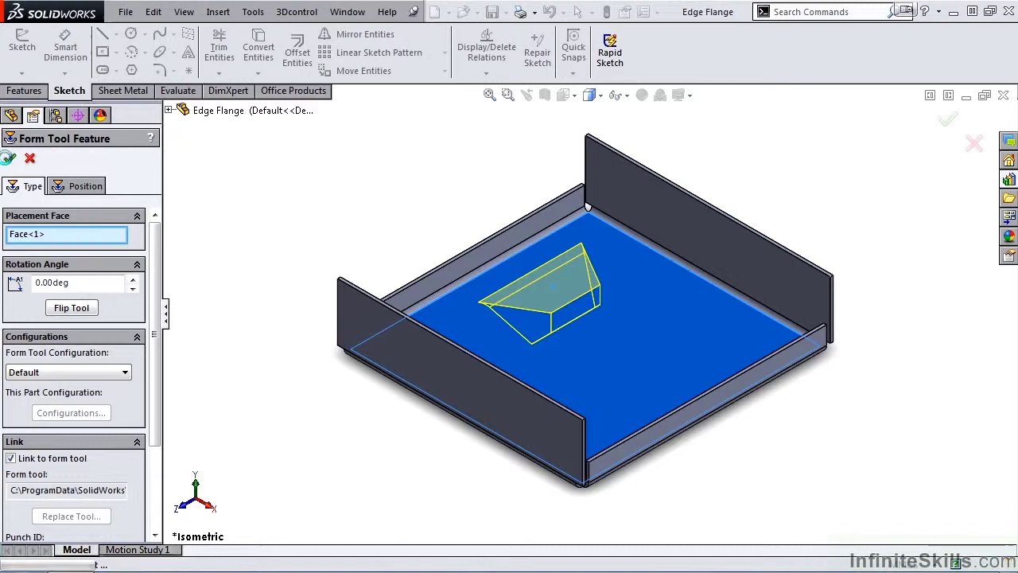
{"action": "middle_click_drag", "start_coordinate": [442, 449], "coordinate": [464, 338]}
{"action": "key", "text": "ctrl+7"}
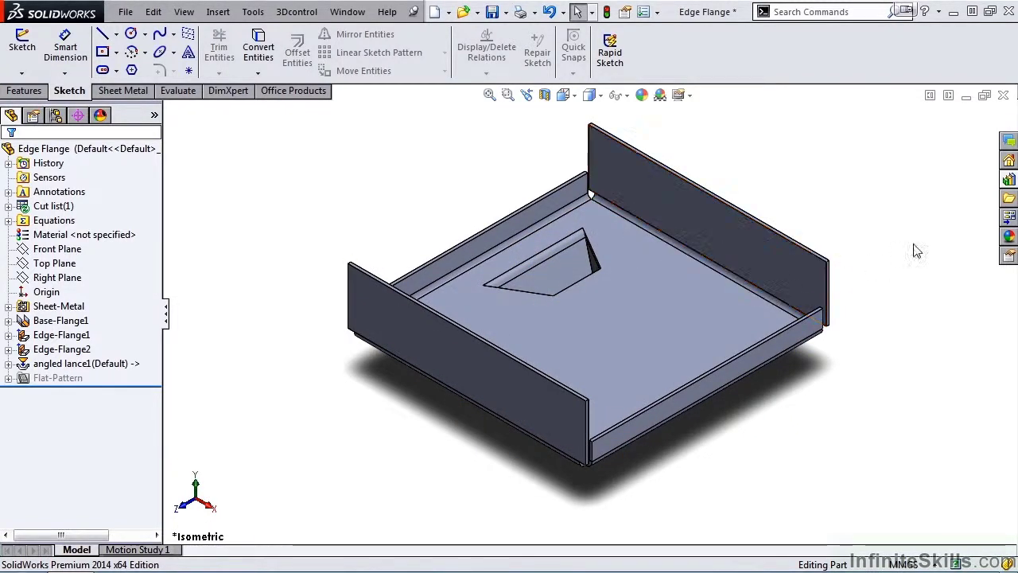
Open the angled lance forming tool from the Design Library as a part and inspect its shape.
{"action": "left_click", "coordinate": [1009, 198]}
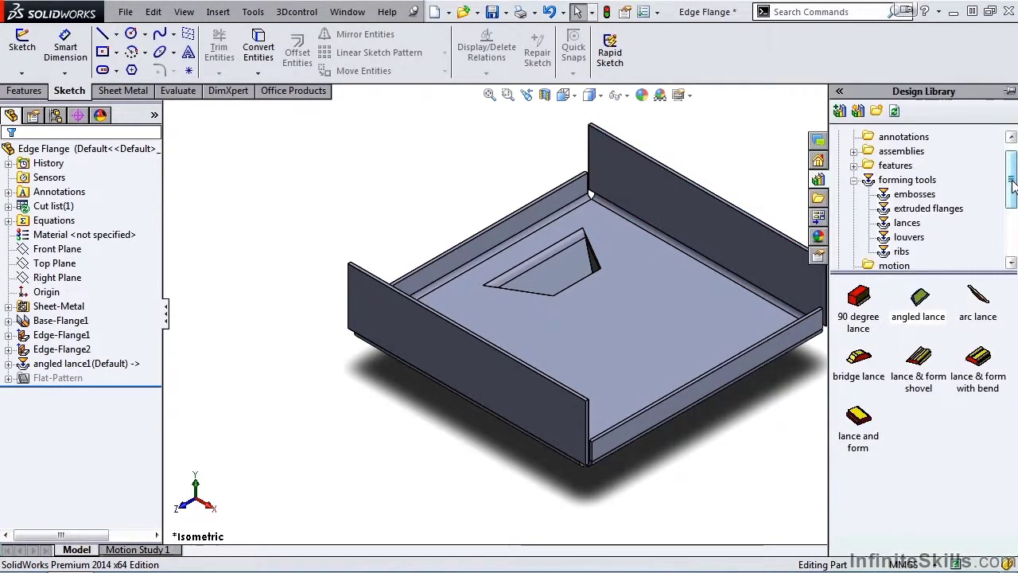
{"action": "right_click", "coordinate": [932, 320]}
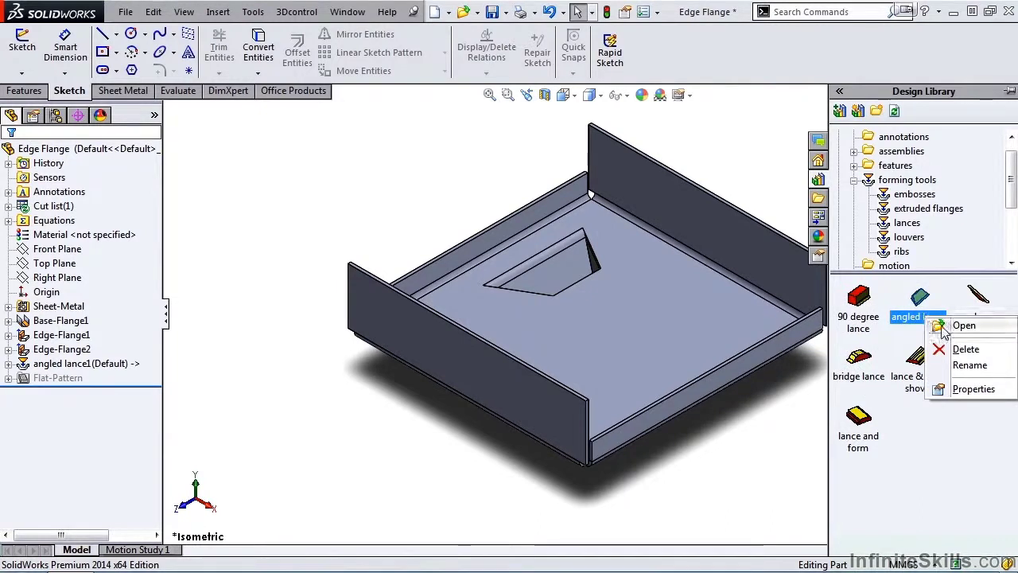
{"action": "left_click", "coordinate": [947, 326]}
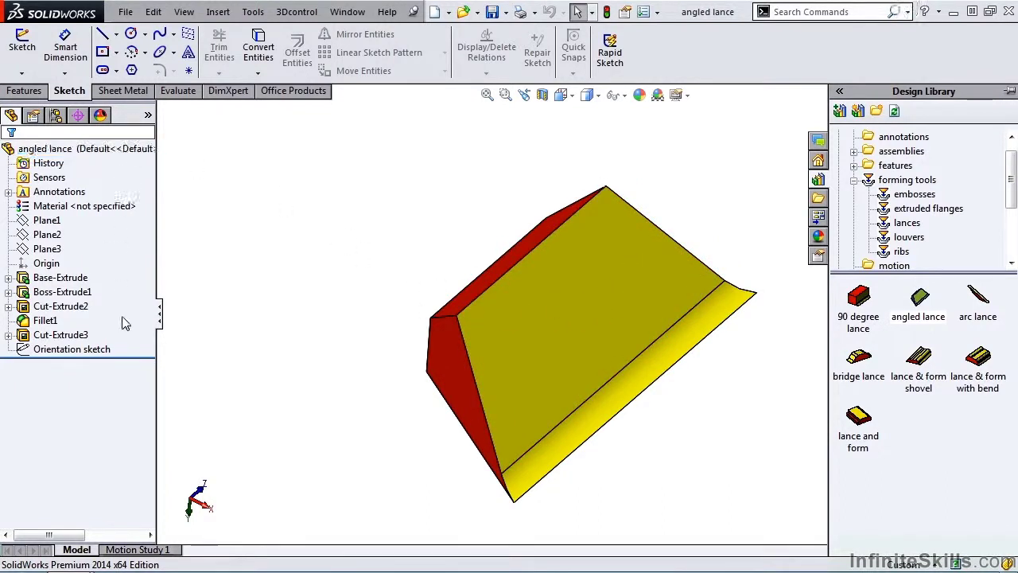
{"action": "middle_click_drag", "start_coordinate": [402, 437], "coordinate": [448, 412]}
{"action": "key", "text": "Escape"}
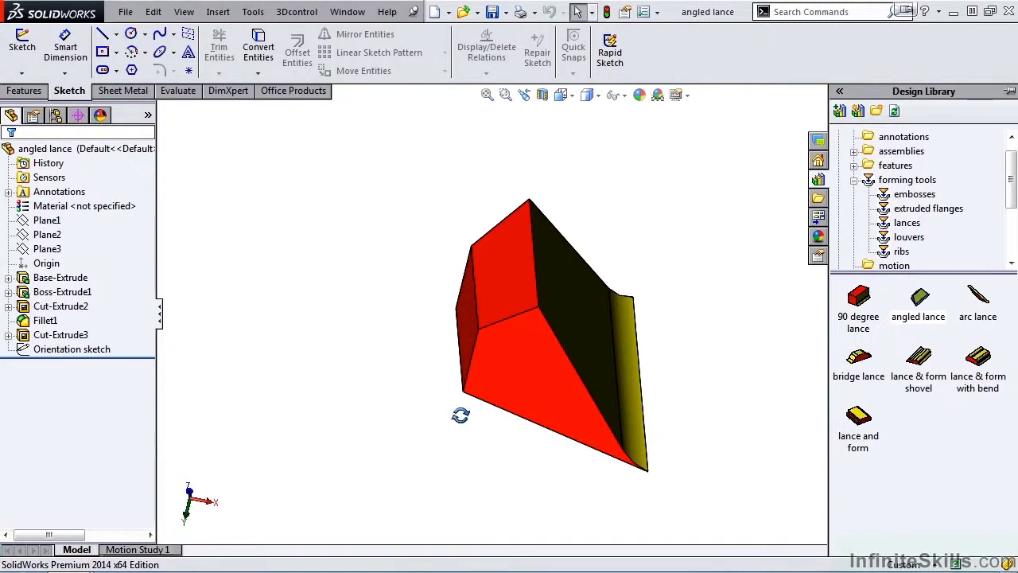
{"action": "middle_click_drag", "start_coordinate": [461, 415], "coordinate": [435, 393]}
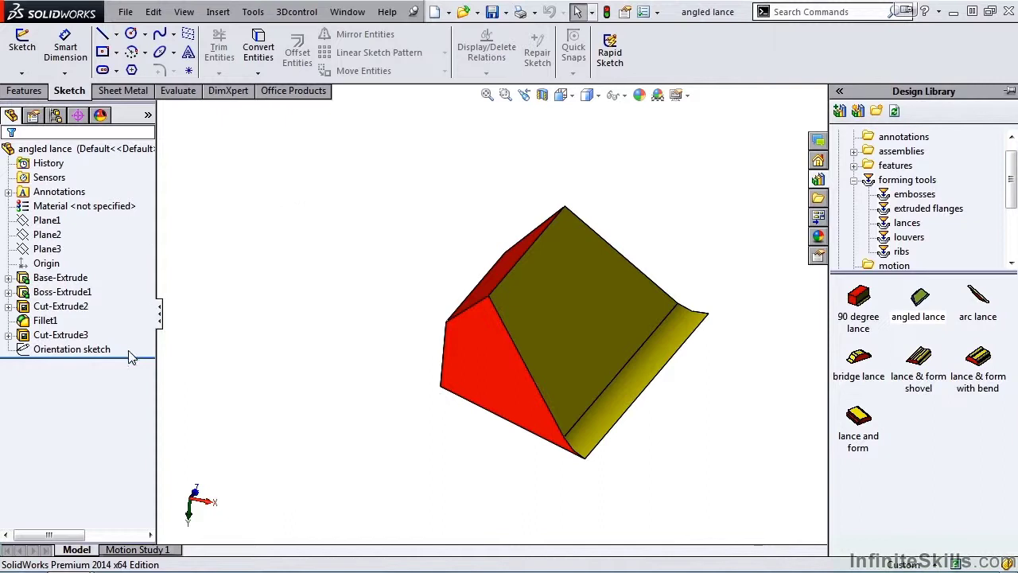
Roll the angled lance back to Base-Extrude, and step forward through its features to just after Cut-Extrude3.
{"action": "mouse_move", "coordinate": [143, 355]}
{"action": "left_mouse_down"}
{"action": "mouse_move", "coordinate": [132, 289]}
{"action": "mouse_move", "coordinate": [125, 296]}
{"action": "left_mouse_up"}
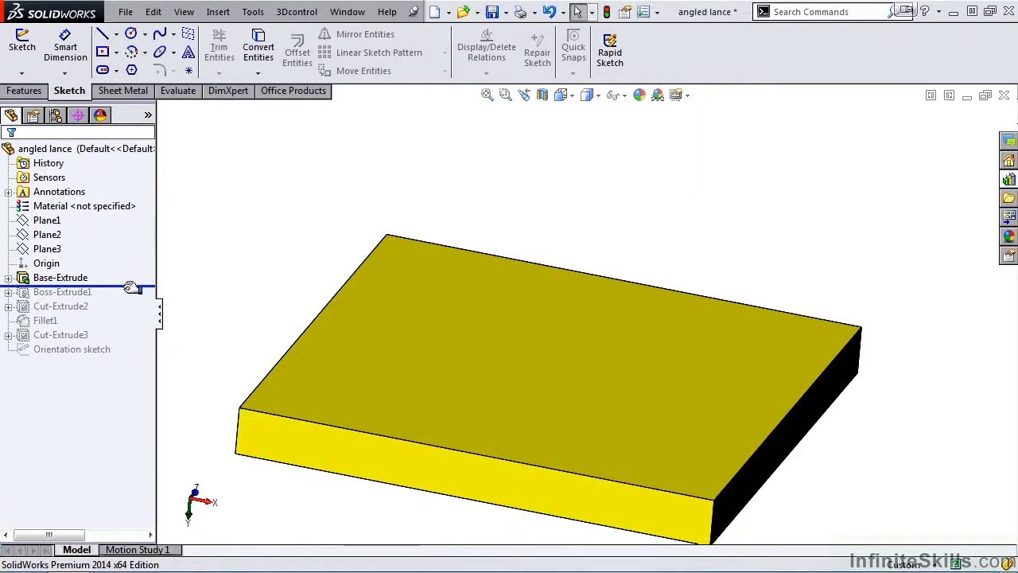
{"action": "left_click_drag", "start_coordinate": [132, 287], "coordinate": [134, 296]}
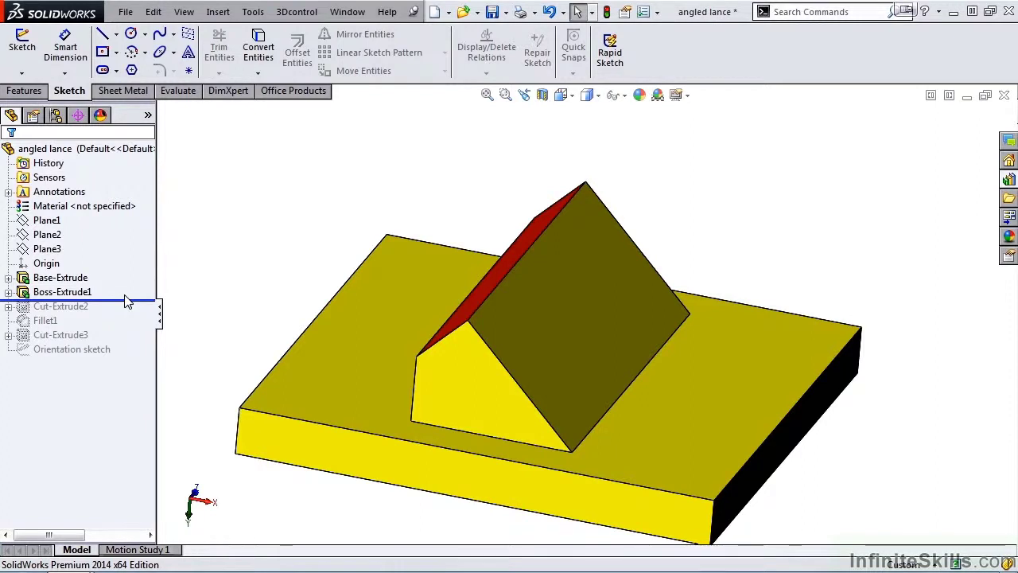
{"action": "left_click_drag", "start_coordinate": [136, 298], "coordinate": [125, 341]}
{"action": "middle_click_drag", "start_coordinate": [428, 456], "coordinate": [485, 448]}
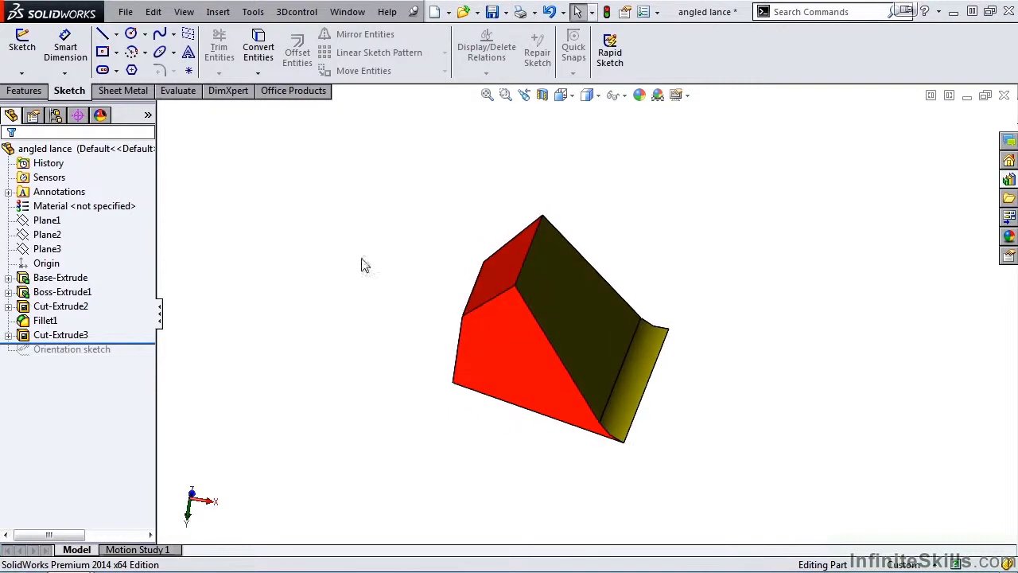
Edit Sketch2 of Boss-Extrude1 and delete the short slanted line joining the vertical edge to the profile's peak.
{"action": "left_click", "coordinate": [8, 291]}
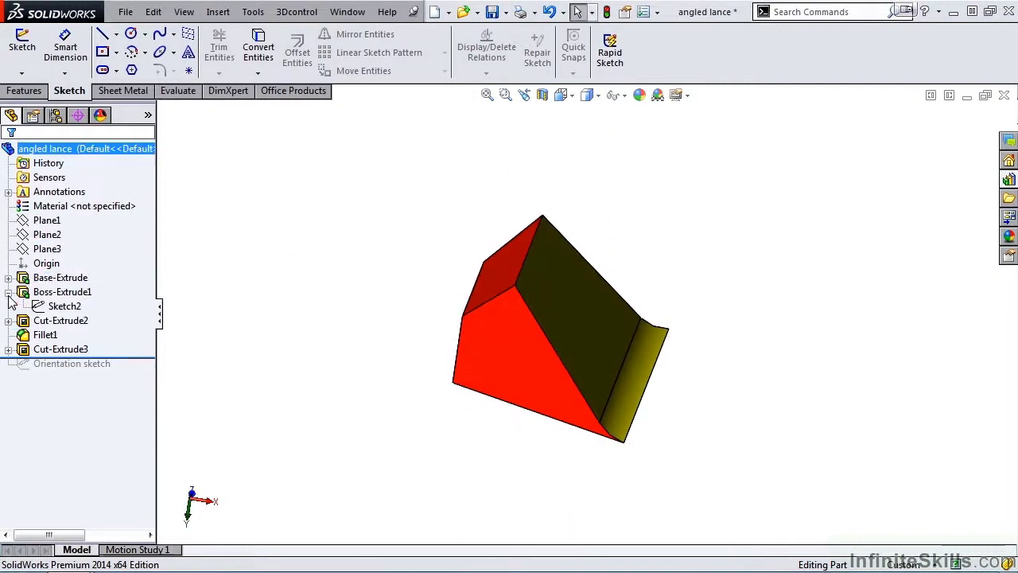
{"action": "left_click", "coordinate": [58, 307]}
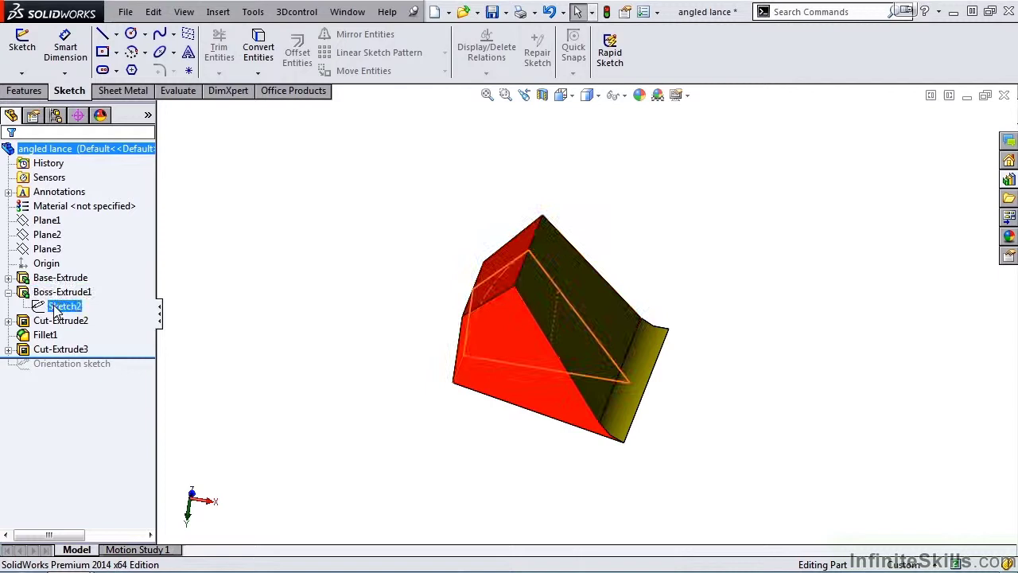
{"action": "left_click", "coordinate": [54, 309]}
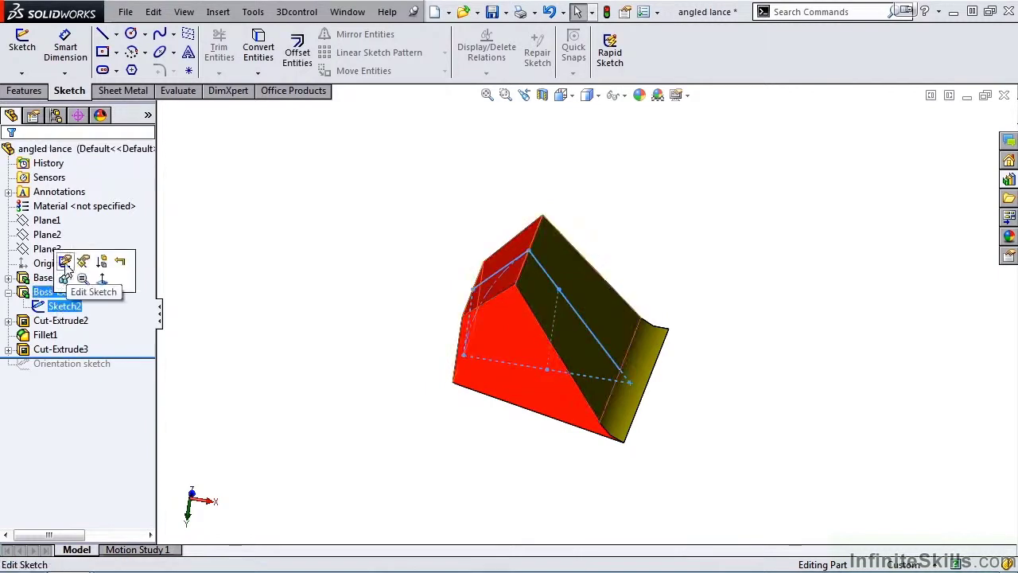
{"action": "left_click", "coordinate": [65, 262]}
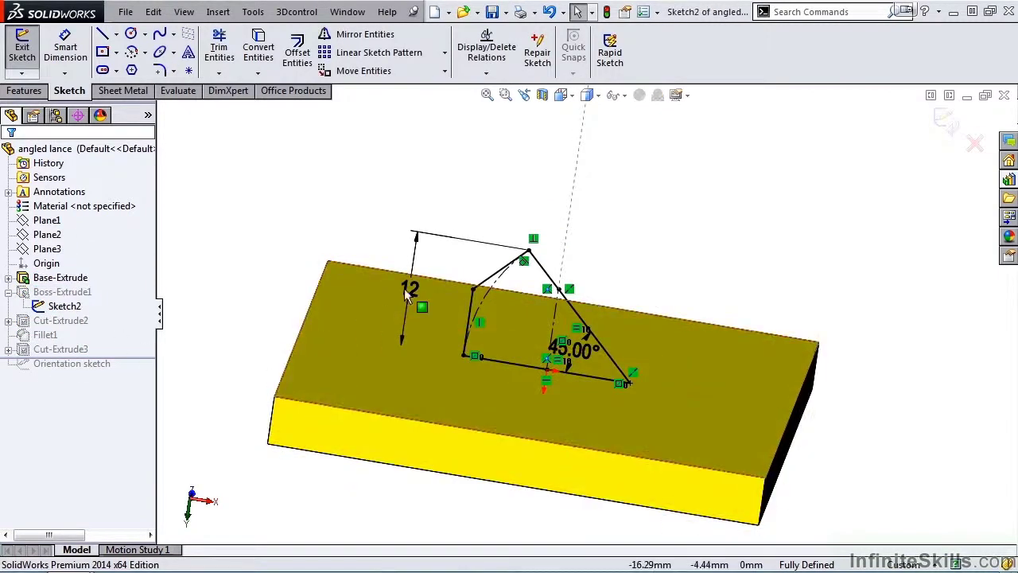
{"action": "left_click", "coordinate": [490, 278]}
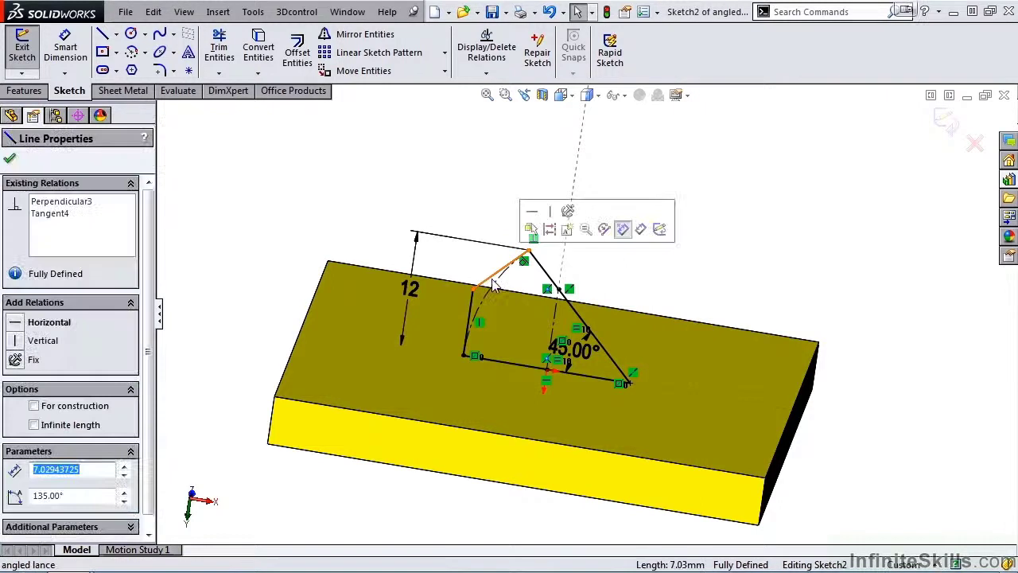
{"action": "key", "text": "Delete"}
{"action": "left_click", "coordinate": [415, 308]}
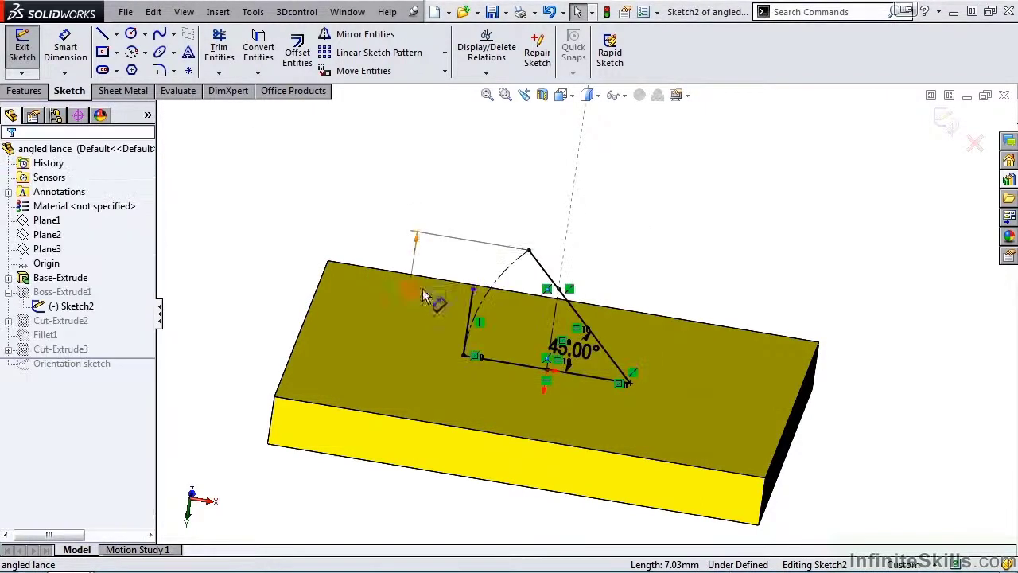
Extend the vertical line up to the peak's height, close the profile with a horizontal line to the peak, and exit the sketch.
{"action": "left_click_drag", "start_coordinate": [473, 293], "coordinate": [482, 251]}
{"action": "key", "text": "l"}
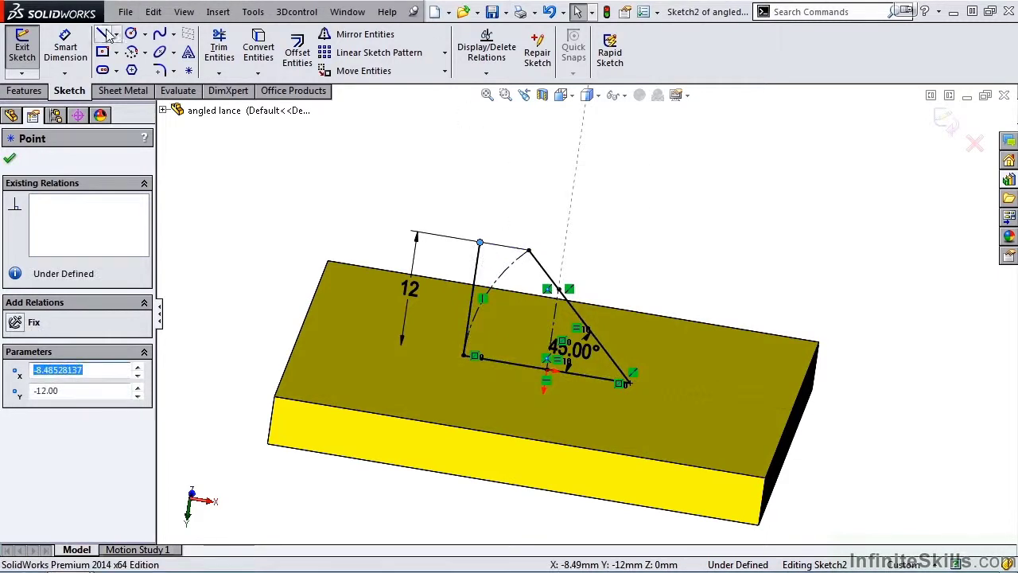
{"action": "left_click", "coordinate": [480, 242]}
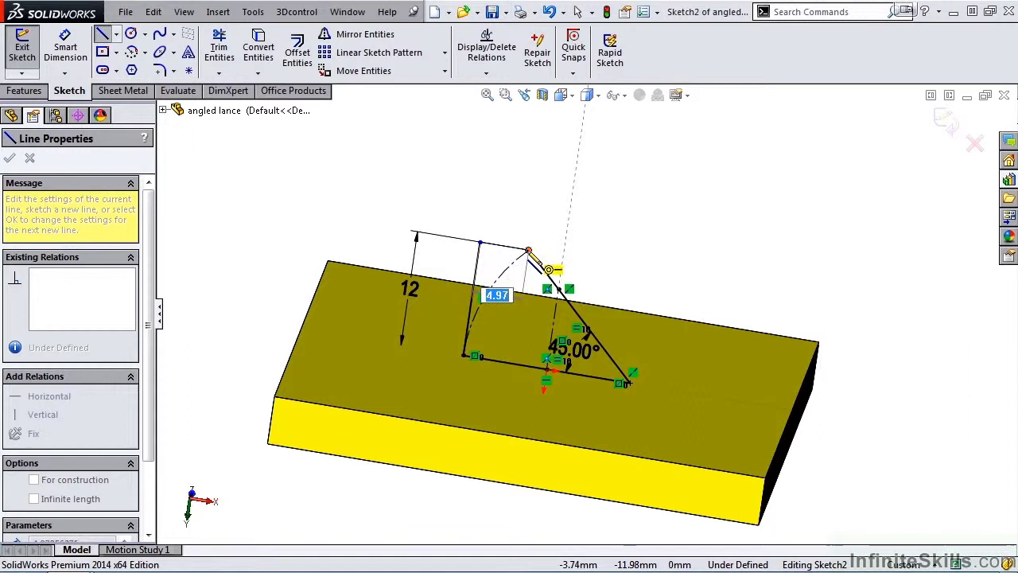
{"action": "left_click", "coordinate": [528, 251]}
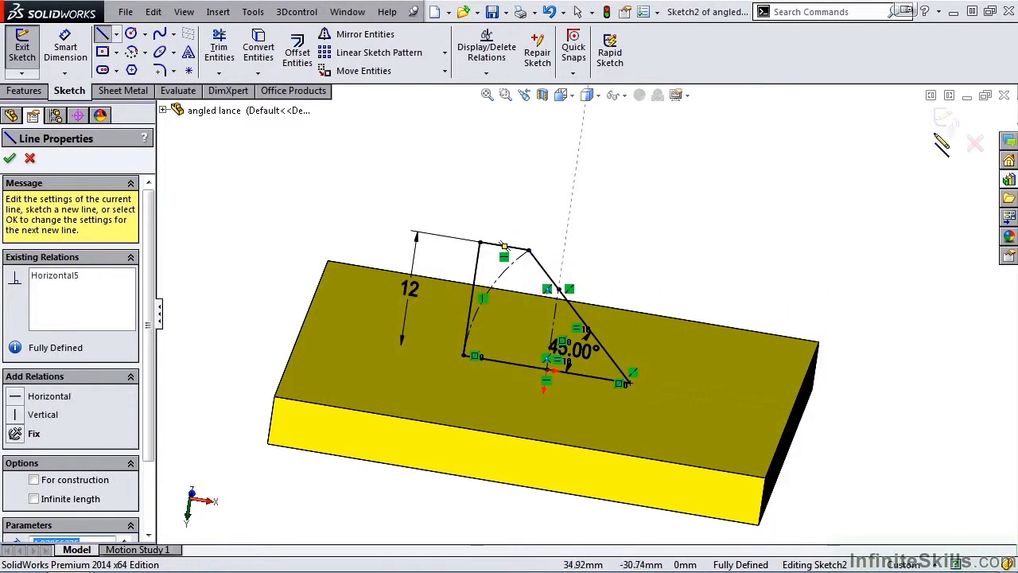
{"action": "left_click", "coordinate": [945, 124]}
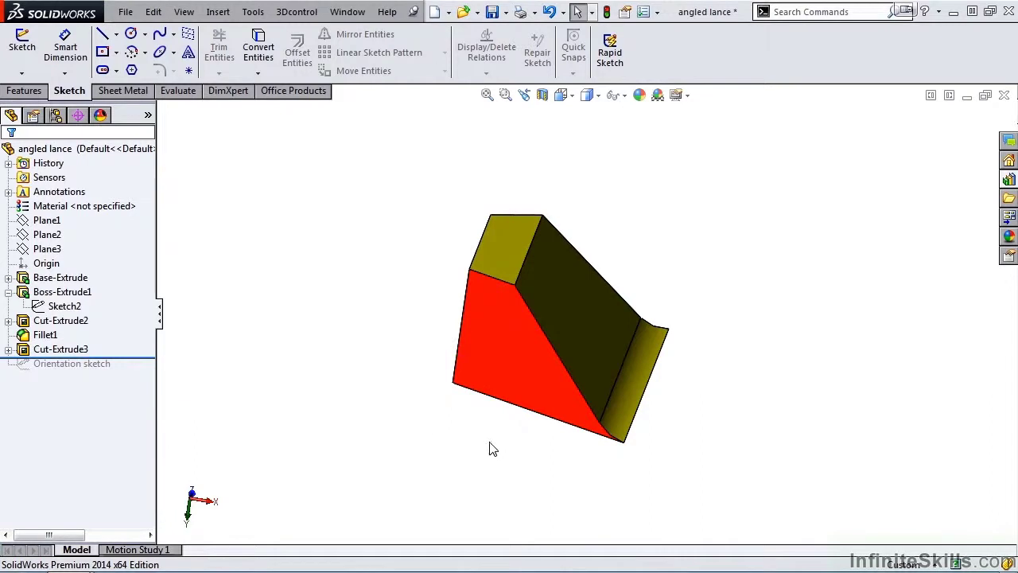
Start a sheet metal Forming Tool feature and assign the flat underside of the lance as the stopping face.
{"action": "middle_click_drag", "start_coordinate": [491, 444], "coordinate": [512, 434]}
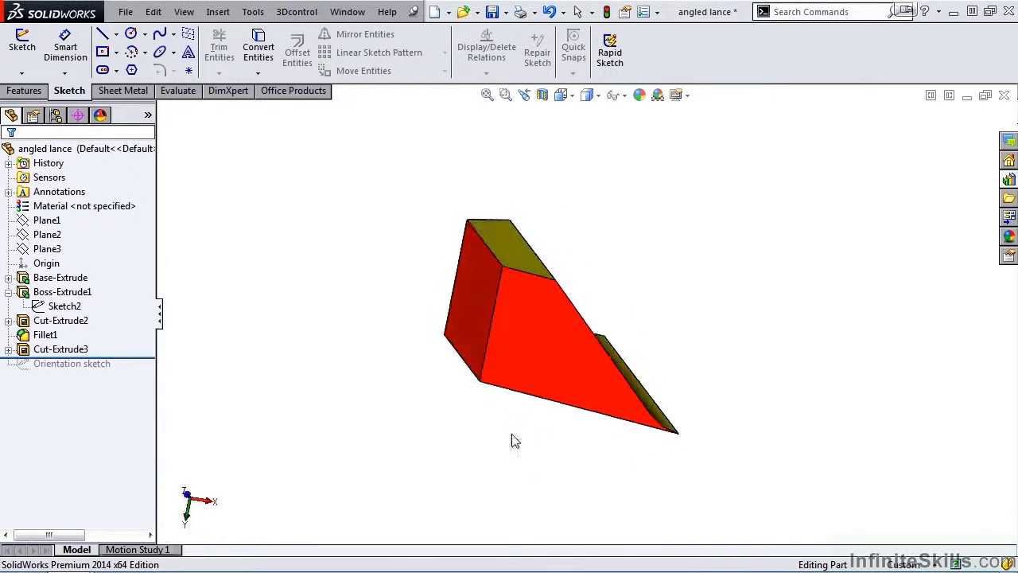
{"action": "left_click", "coordinate": [217, 13]}
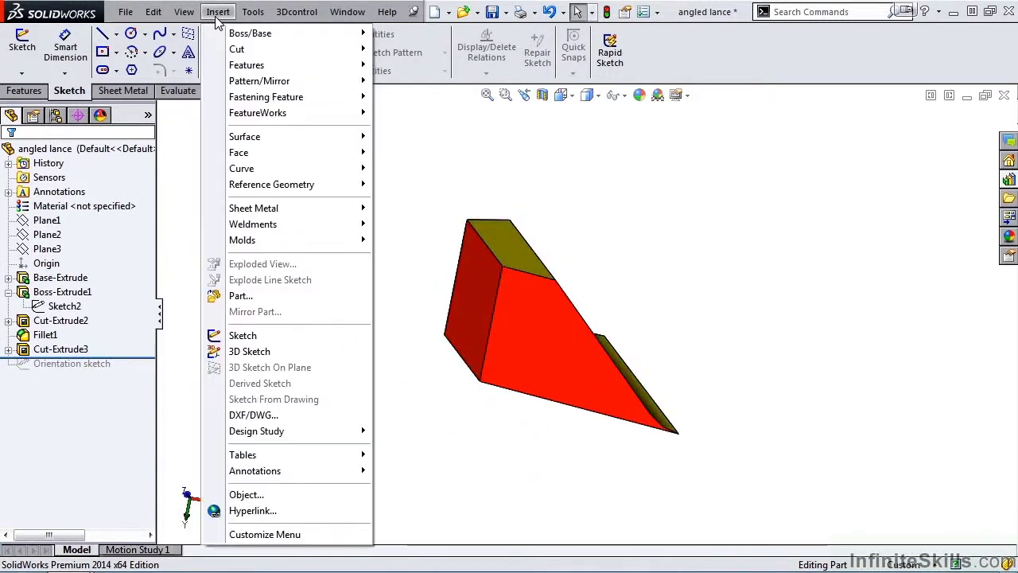
{"action": "mouse_move", "coordinate": [258, 208]}
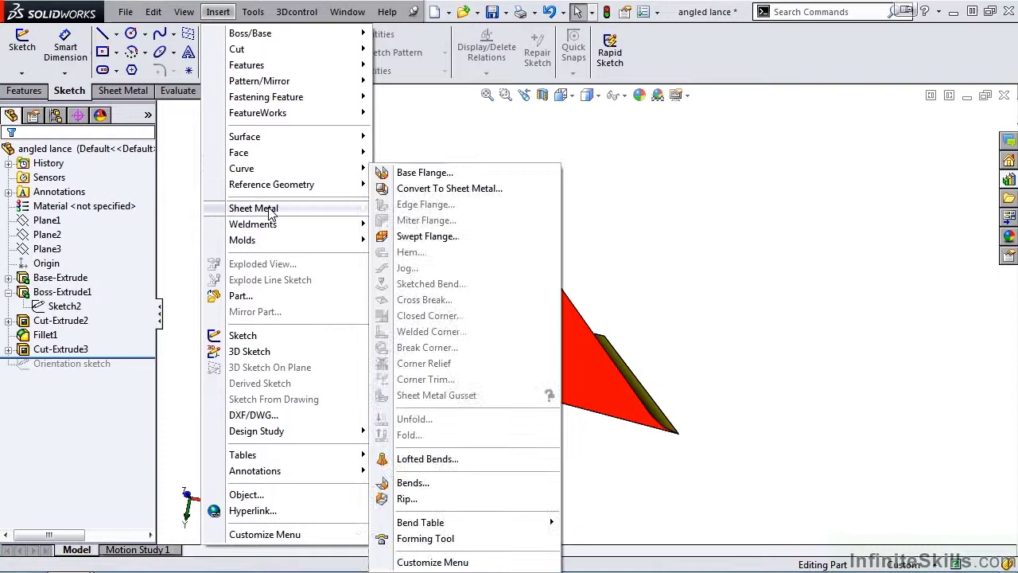
{"action": "left_click", "coordinate": [427, 539]}
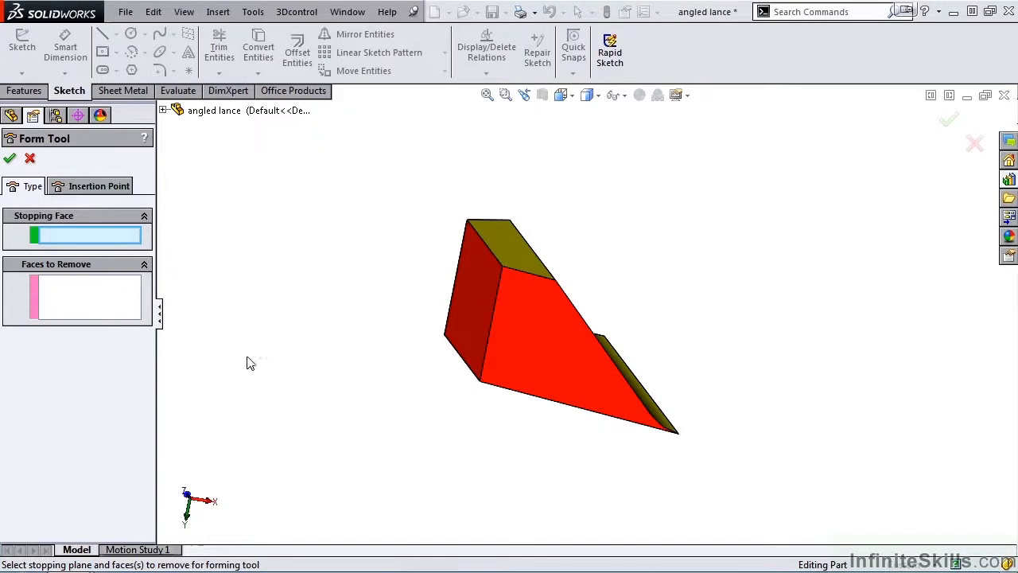
{"action": "middle_click_drag", "start_coordinate": [525, 460], "coordinate": [540, 344]}
{"action": "left_click", "coordinate": [545, 355]}
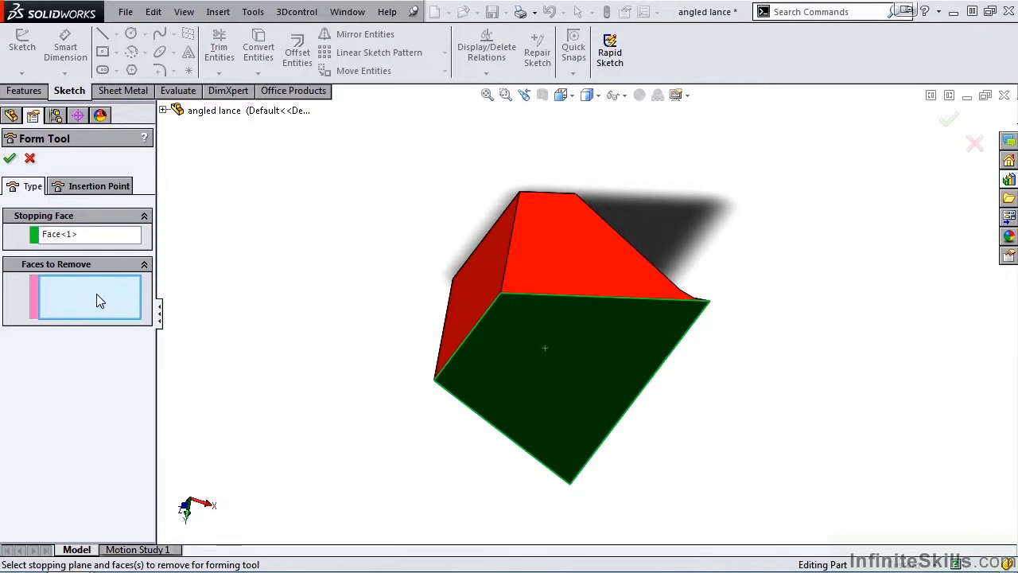
Set the two profile-shaped side faces and the vertical back face as the faces to remove.
{"action": "left_click", "coordinate": [513, 260]}
{"action": "left_click", "coordinate": [470, 277]}
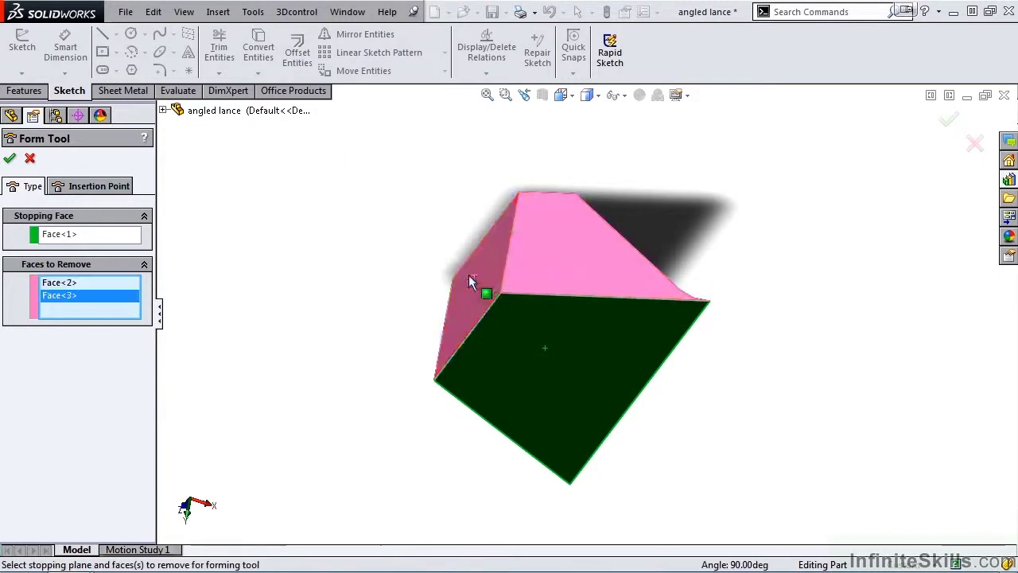
{"action": "middle_click_drag", "start_coordinate": [477, 284], "coordinate": [596, 357]}
{"action": "left_click", "coordinate": [573, 356]}
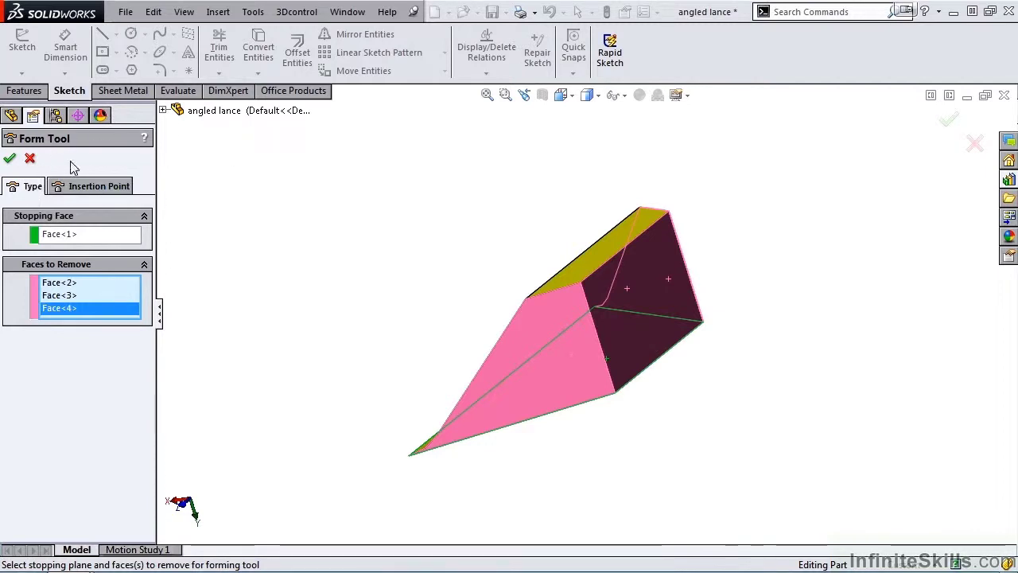
Review the insertion point on the underside, keep its default placement, and create the forming tool feature.
{"action": "left_click", "coordinate": [97, 187]}
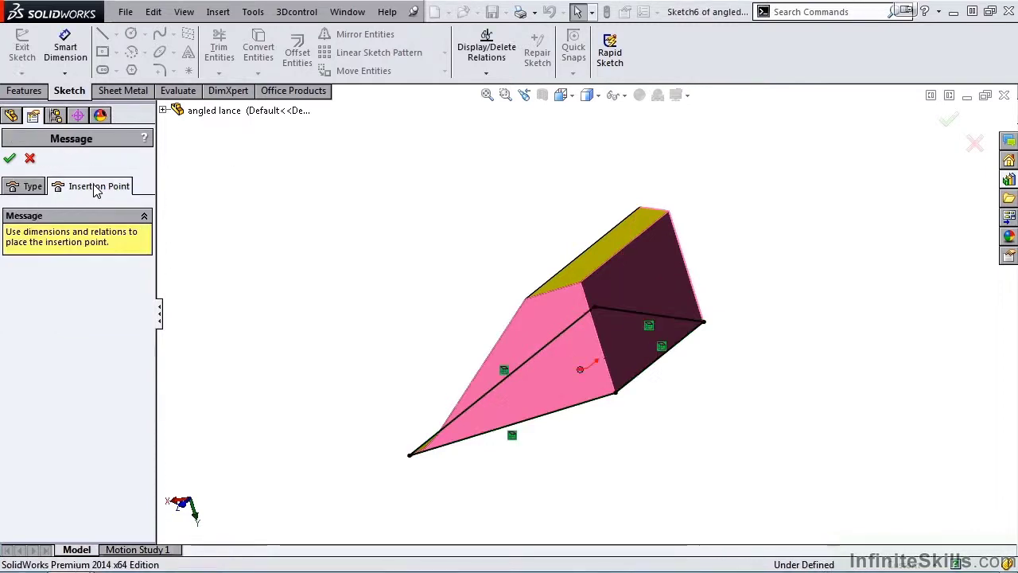
{"action": "middle_click_drag", "start_coordinate": [540, 470], "coordinate": [521, 336]}
{"action": "middle_click_drag", "start_coordinate": [517, 291], "coordinate": [534, 308]}
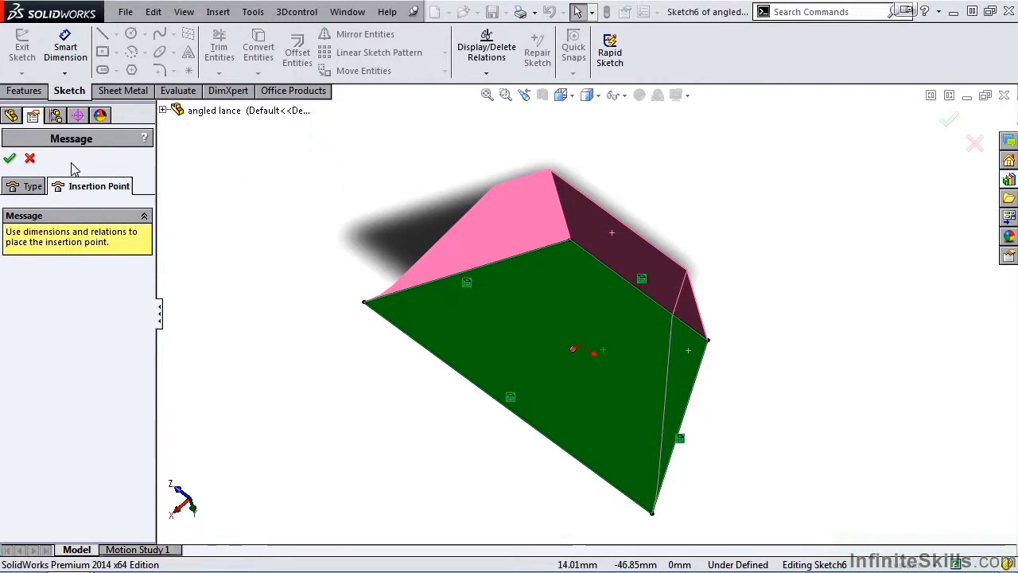
{"action": "left_click", "coordinate": [12, 158]}
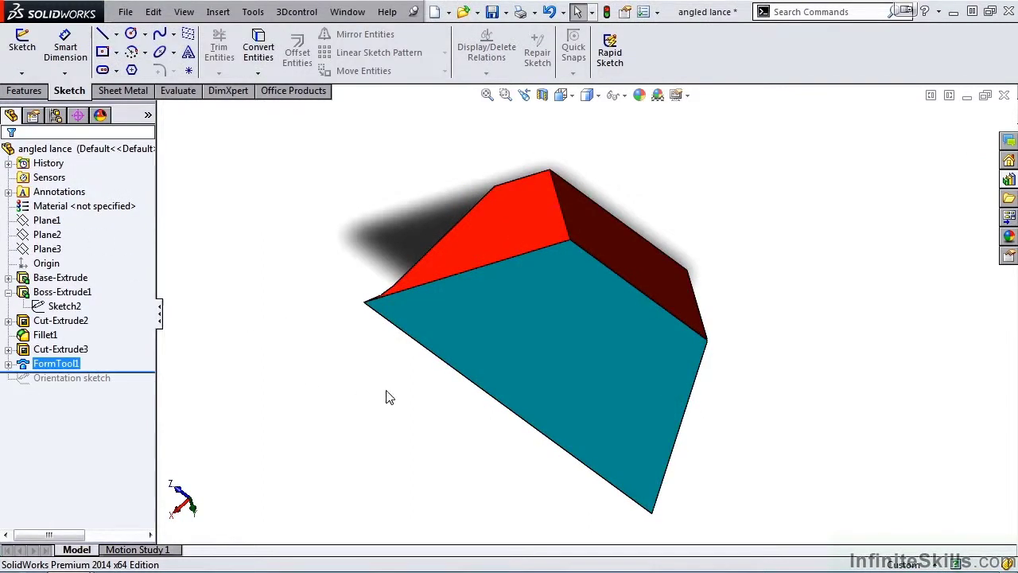
Save the forming tool as a new part named "angled lance - modified" in the lances library folder and close it.
{"action": "middle_click_drag", "start_coordinate": [387, 395], "coordinate": [620, 358]}
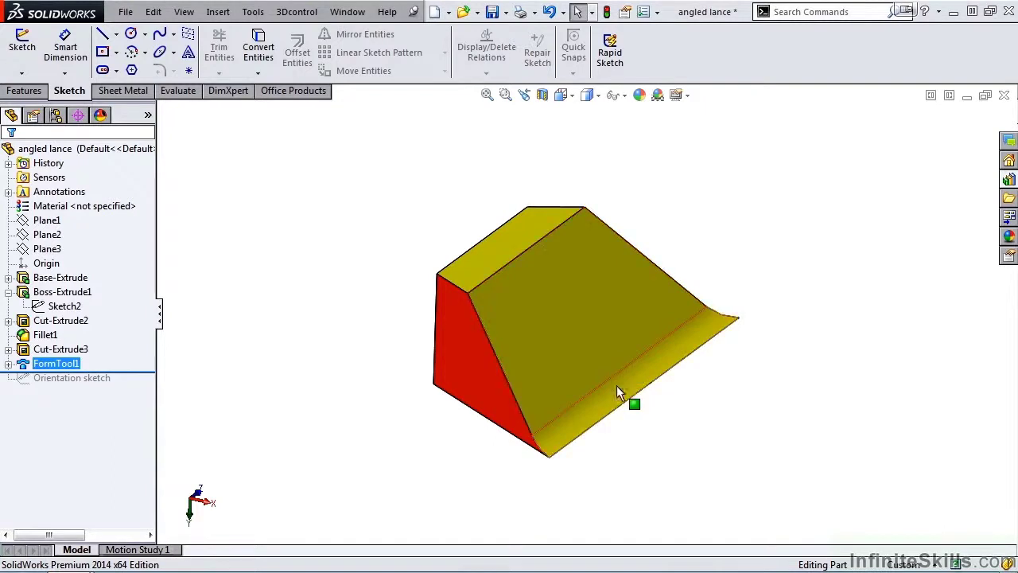
{"action": "left_click", "coordinate": [506, 12]}
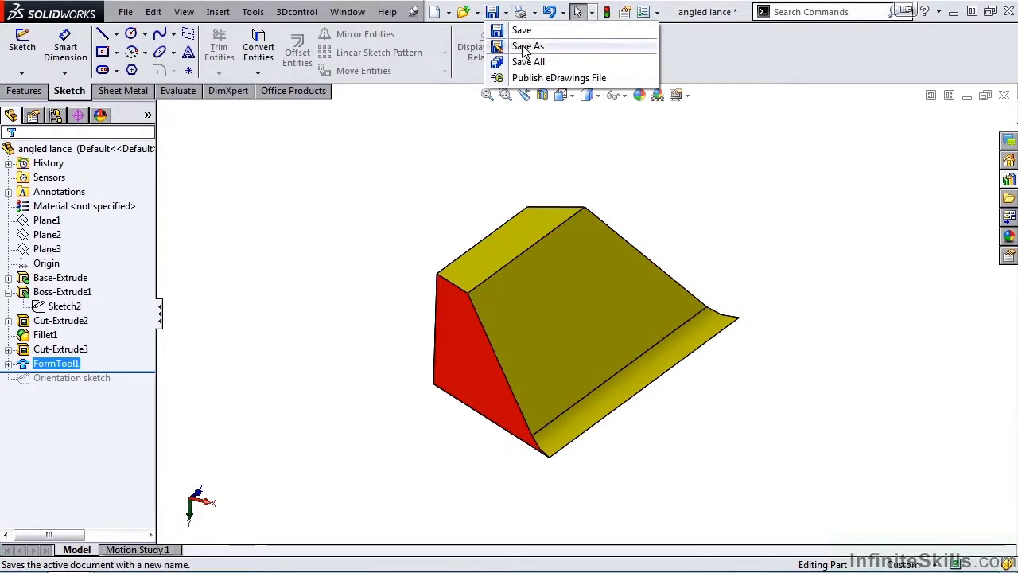
{"action": "left_click", "coordinate": [526, 46]}
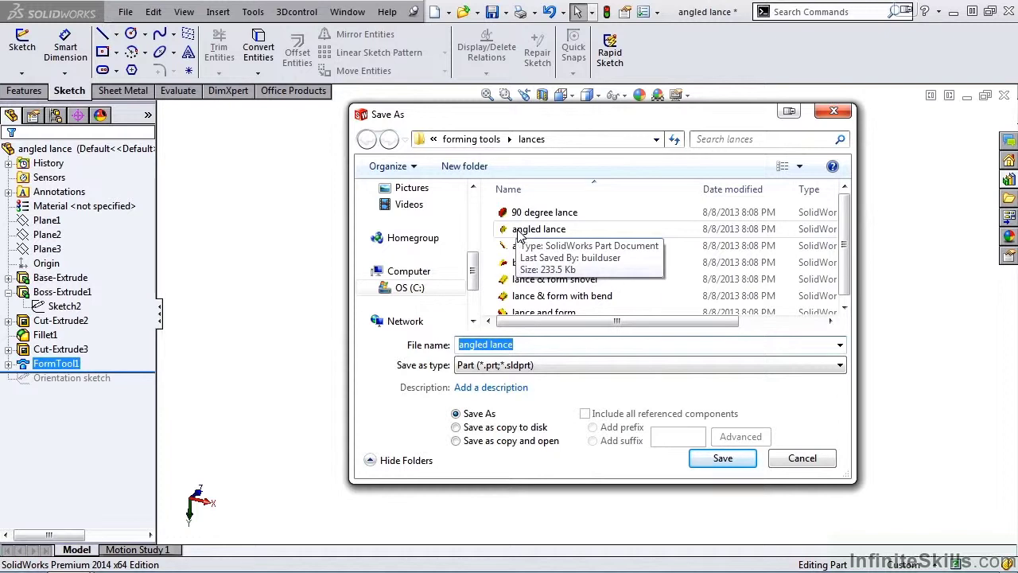
{"action": "left_click", "coordinate": [516, 344]}
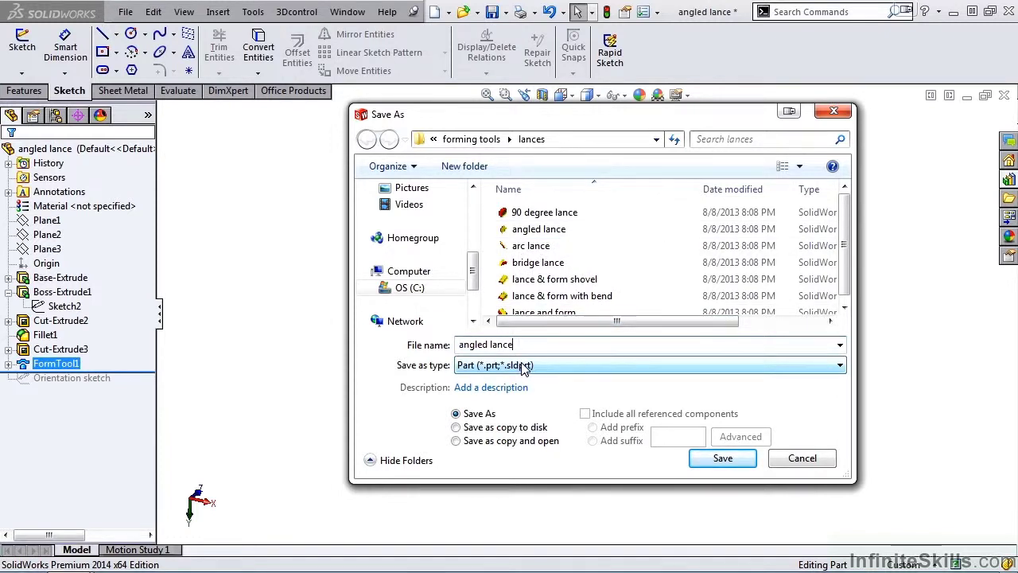
{"action": "type", "text": "- modified"}
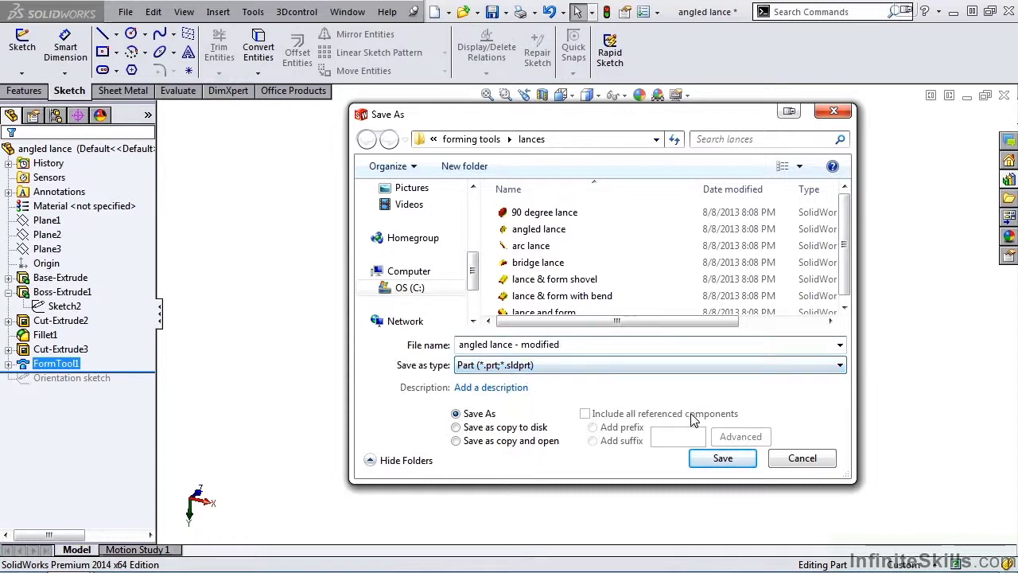
{"action": "left_click", "coordinate": [723, 459]}
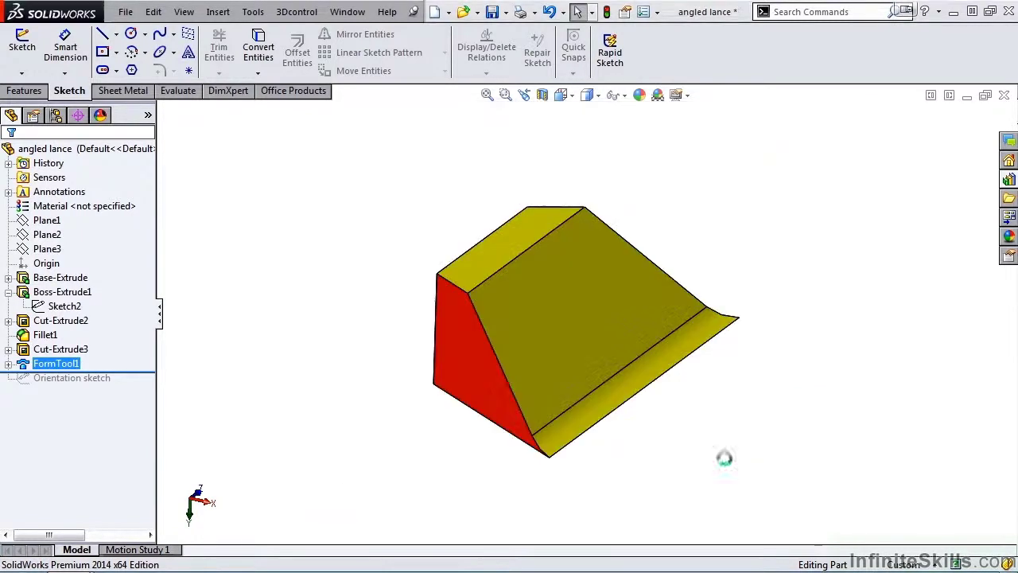
{"action": "left_click", "coordinate": [1003, 94]}
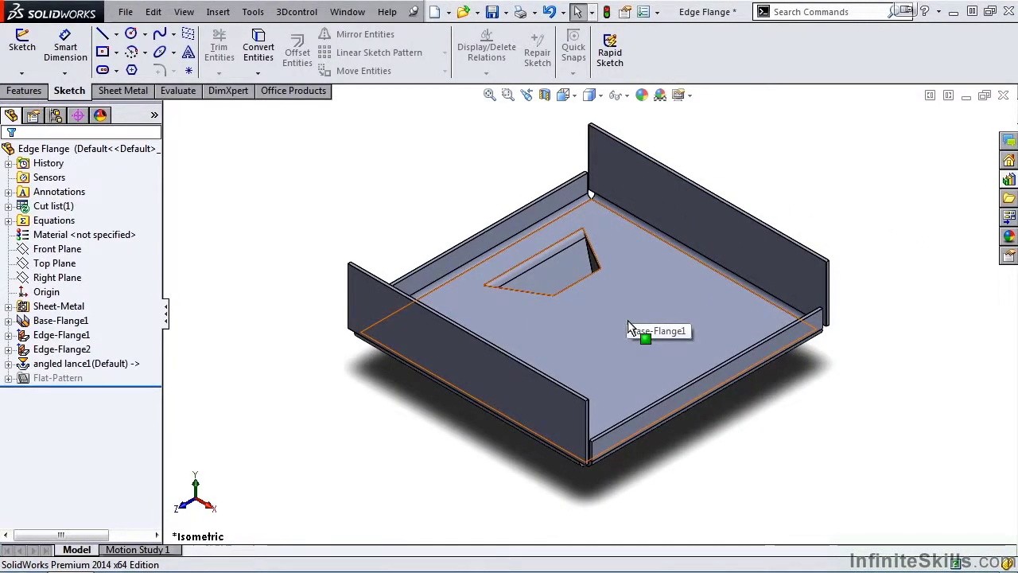
Place the "angled lance - modified" forming tool on the base flange's inner face beside the existing lance, keeping the 0° rotation and Default configuration.
{"action": "left_click", "coordinate": [1009, 179]}
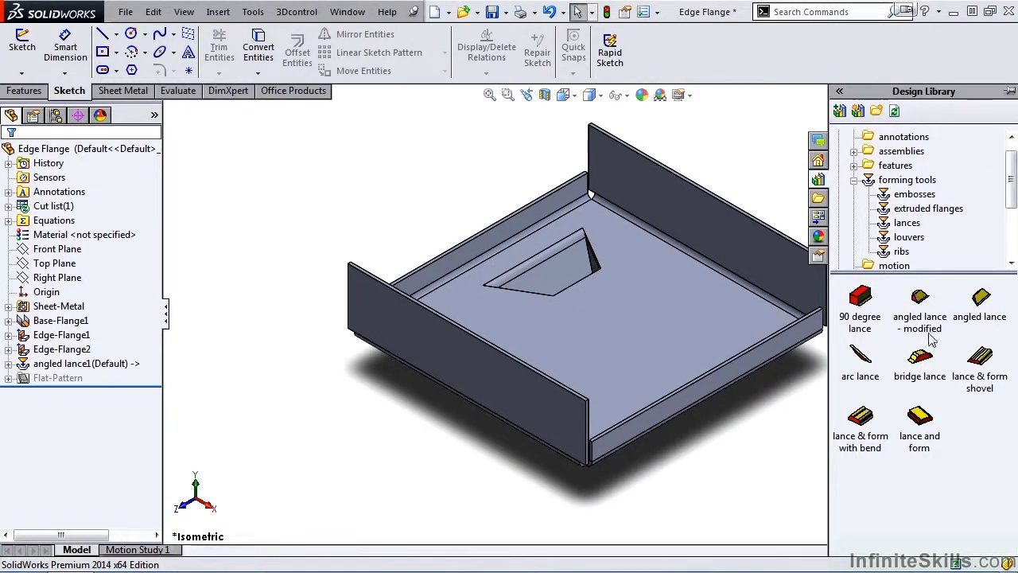
{"action": "mouse_move", "coordinate": [921, 339]}
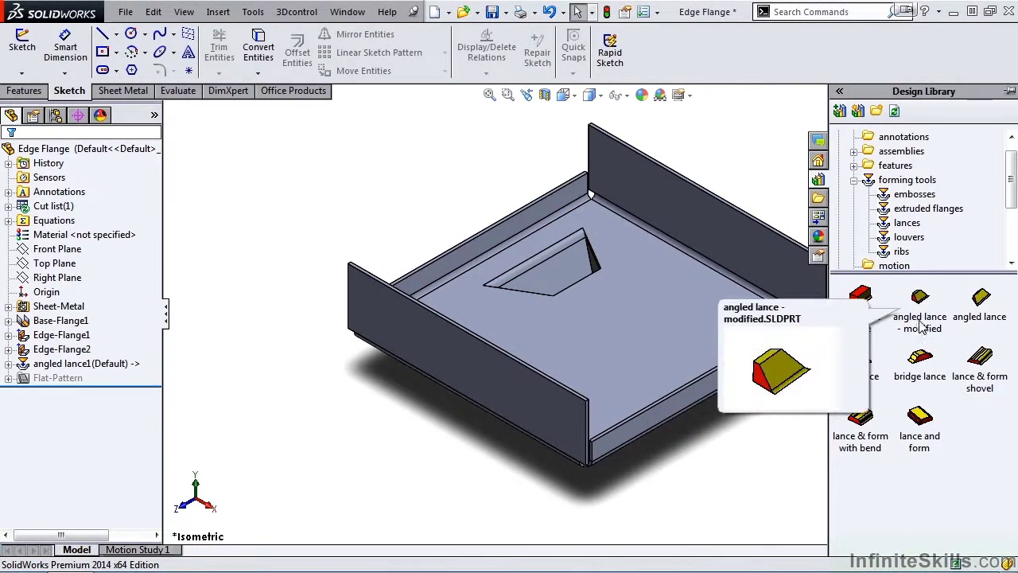
{"action": "left_click_drag", "start_coordinate": [921, 318], "coordinate": [633, 316]}
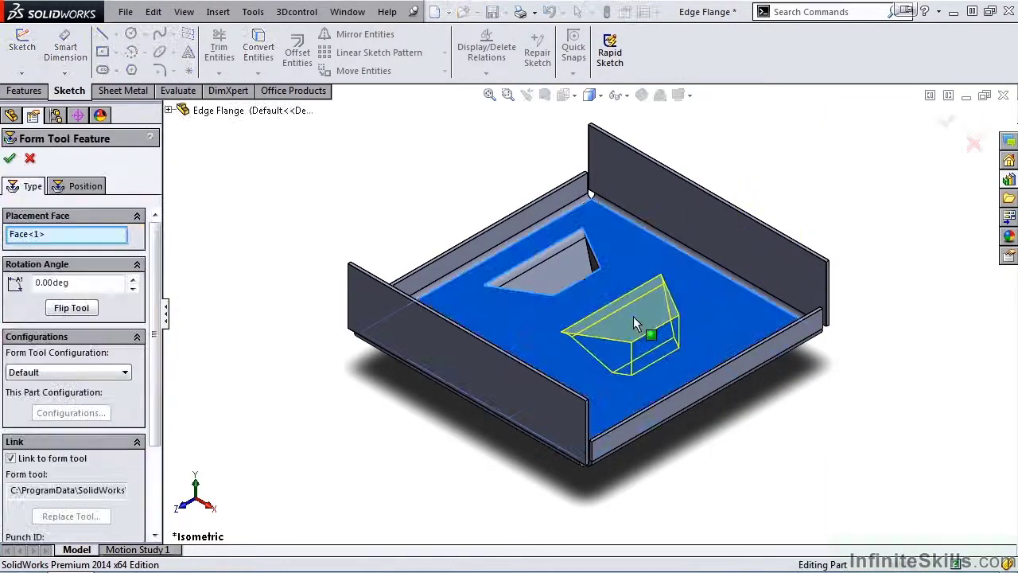
{"action": "left_click", "coordinate": [10, 160]}
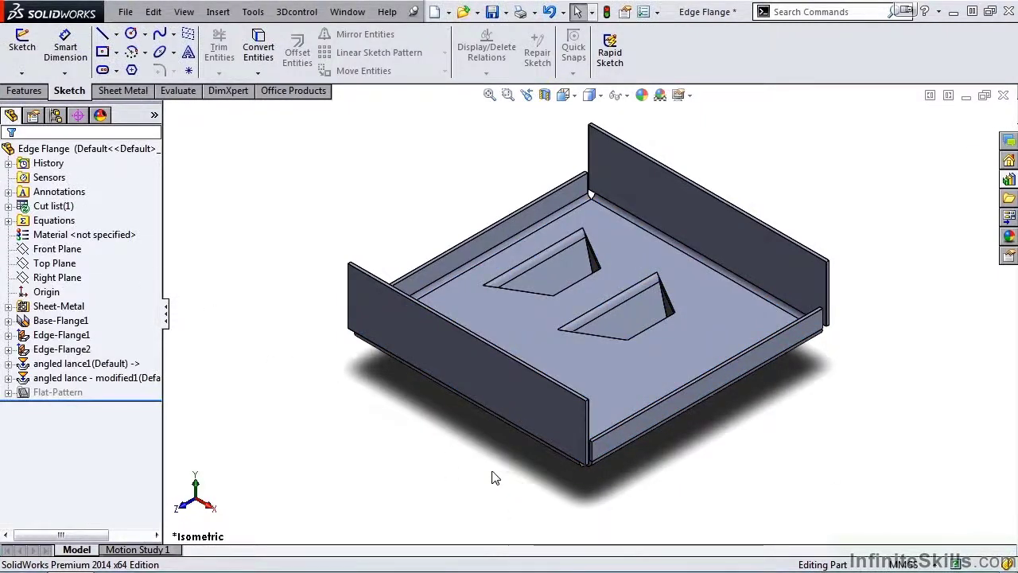
{"action": "middle_click_drag", "start_coordinate": [451, 448], "coordinate": [509, 350]}
{"action": "scroll", "coordinate": [523, 374], "scroll_direction": "down", "scroll_amount": 4}
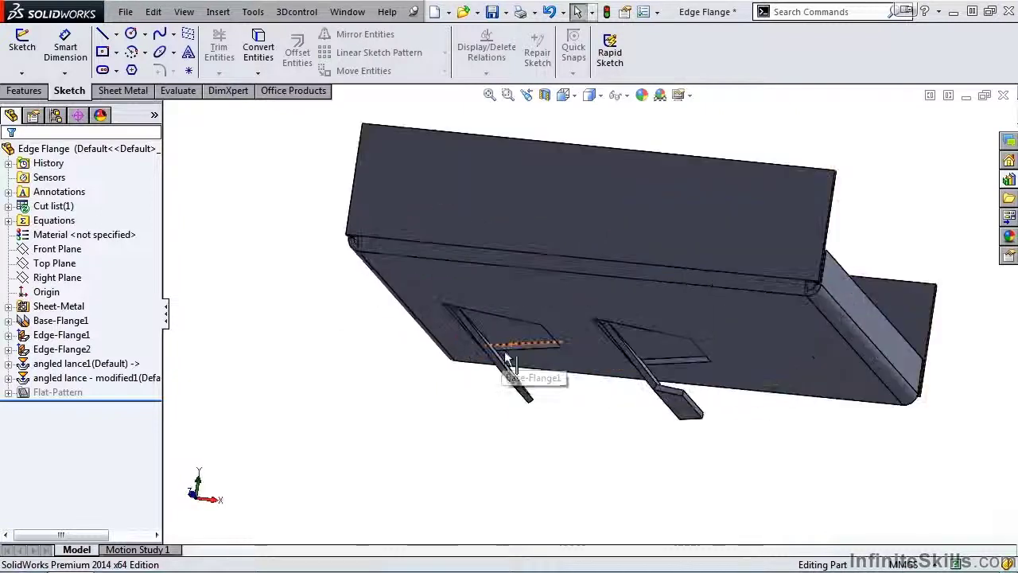
{"action": "middle_click_drag", "start_coordinate": [667, 423], "coordinate": [642, 422]}
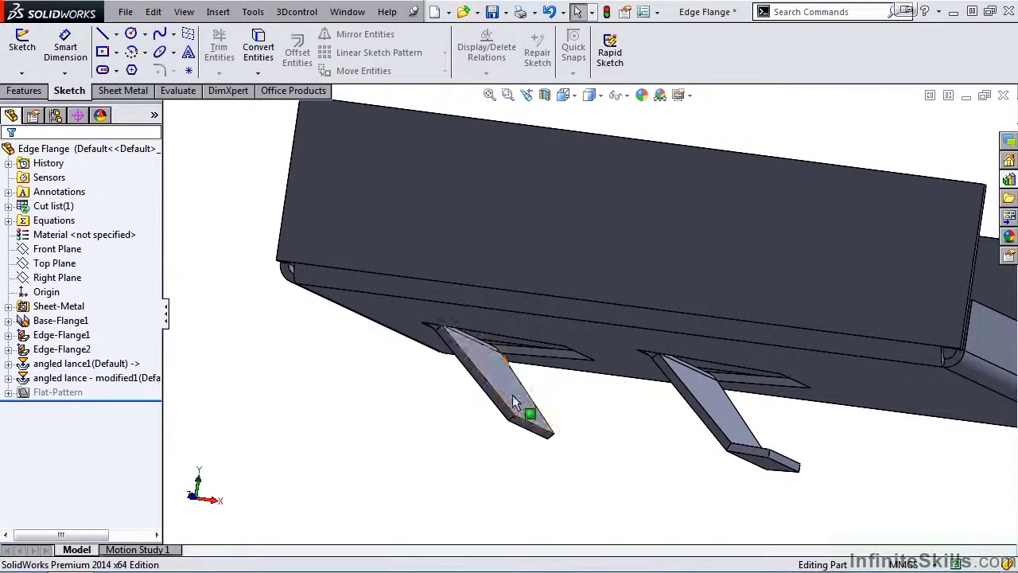